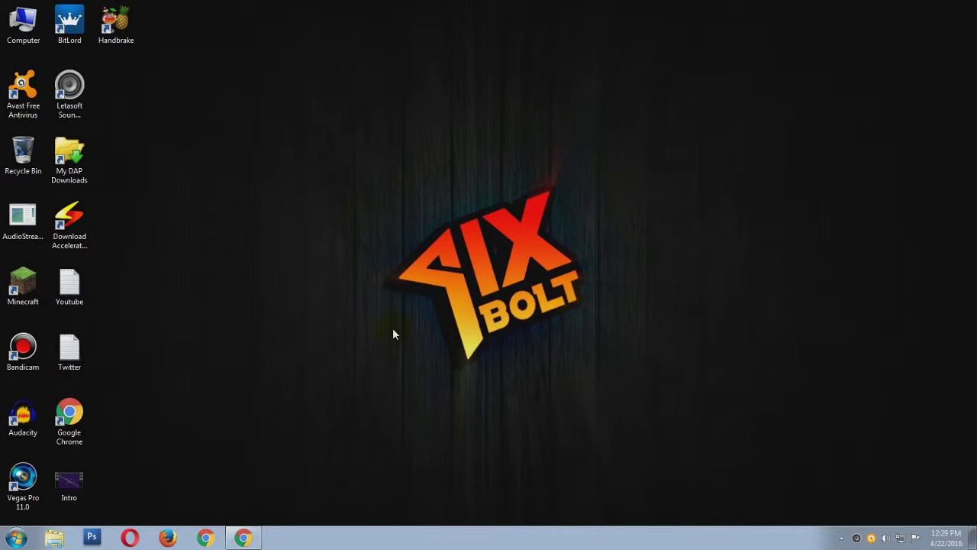
Start saving the HandBrake 0.10.5 installer to the Desktop from Chrome, then cancel that download
click(251, 537)
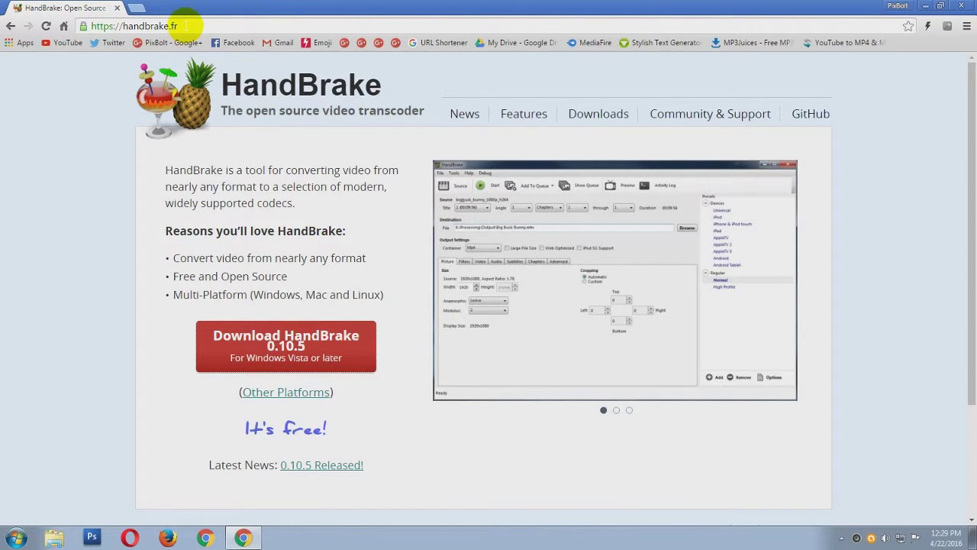
click(98, 26)
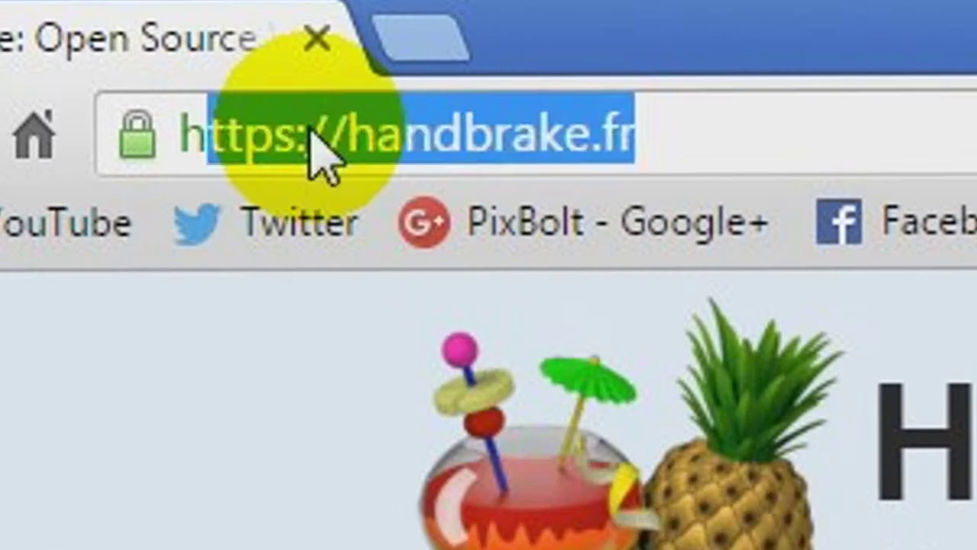
click(116, 27)
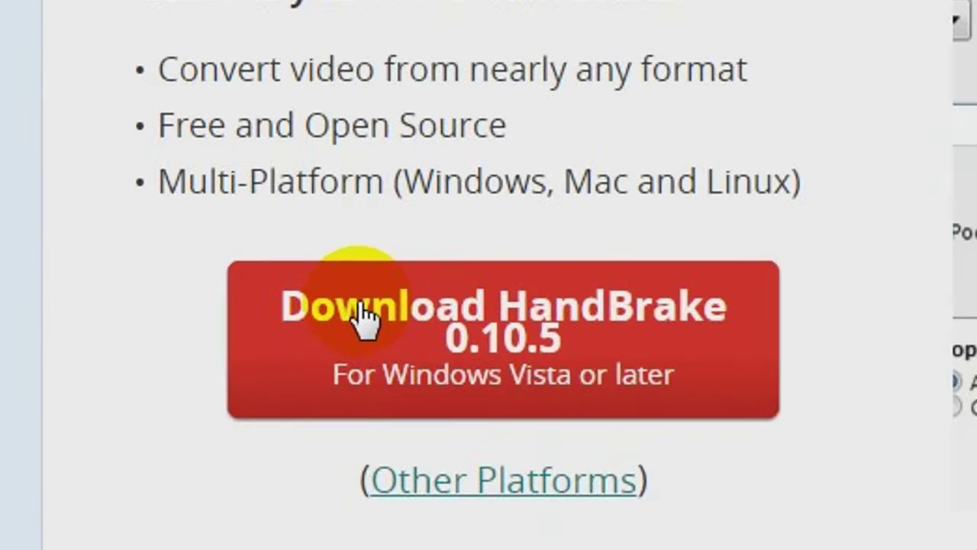
click(365, 315)
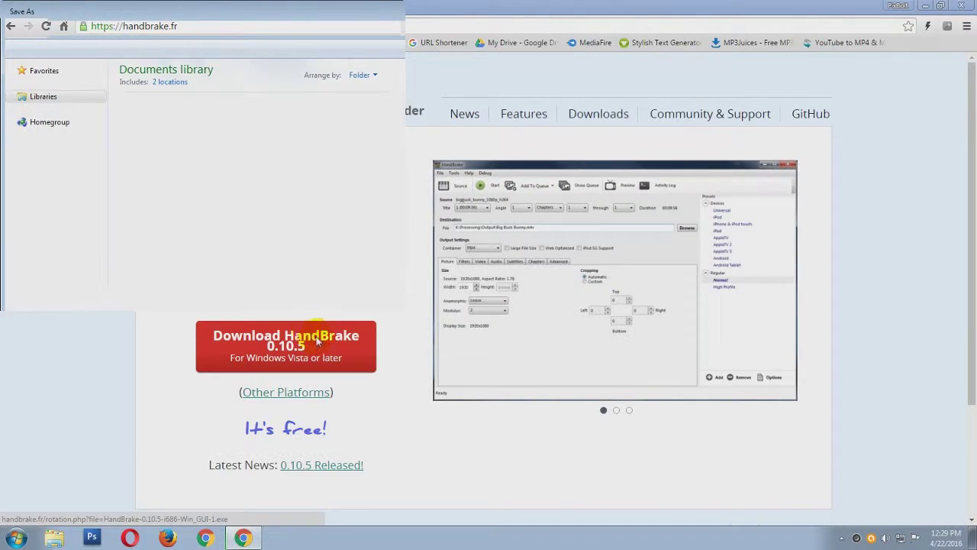
click(45, 83)
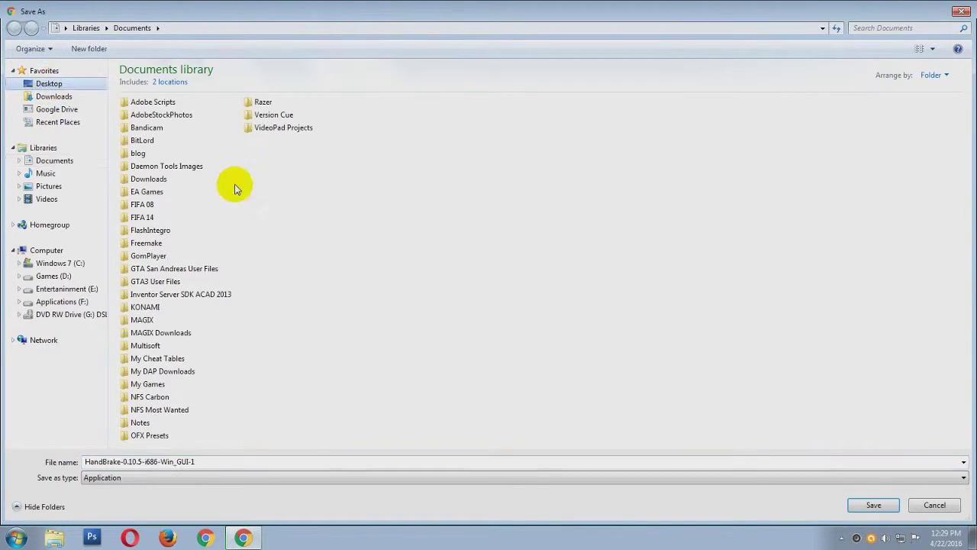
click(855, 510)
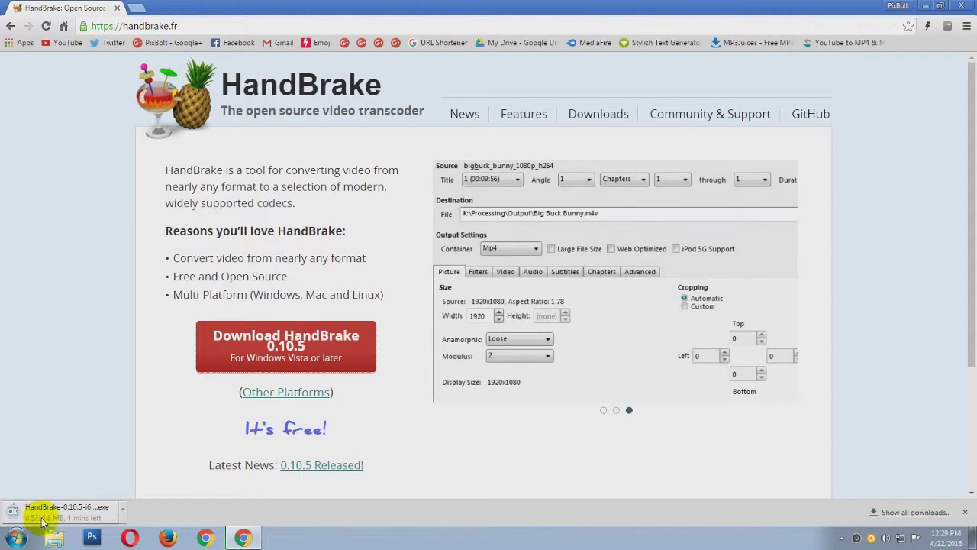
click(122, 507)
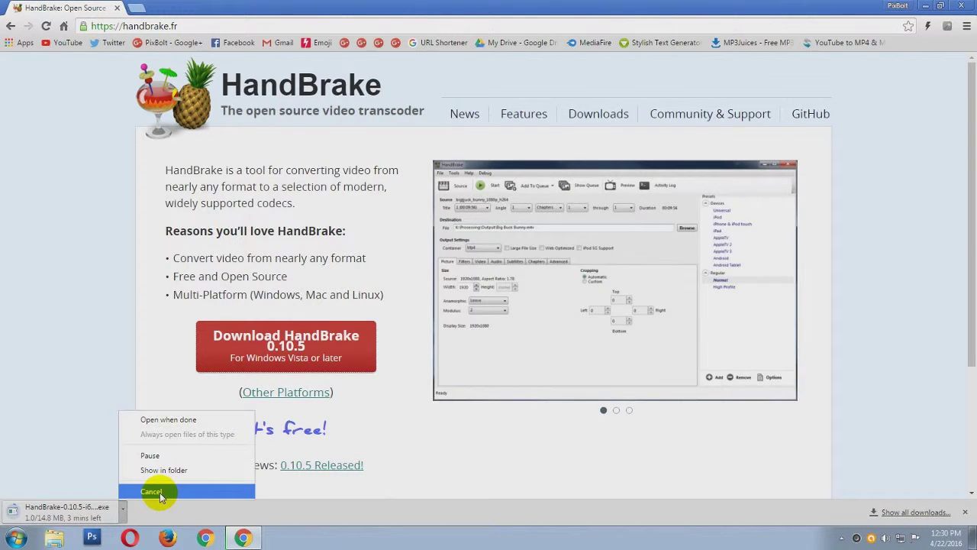
click(157, 492)
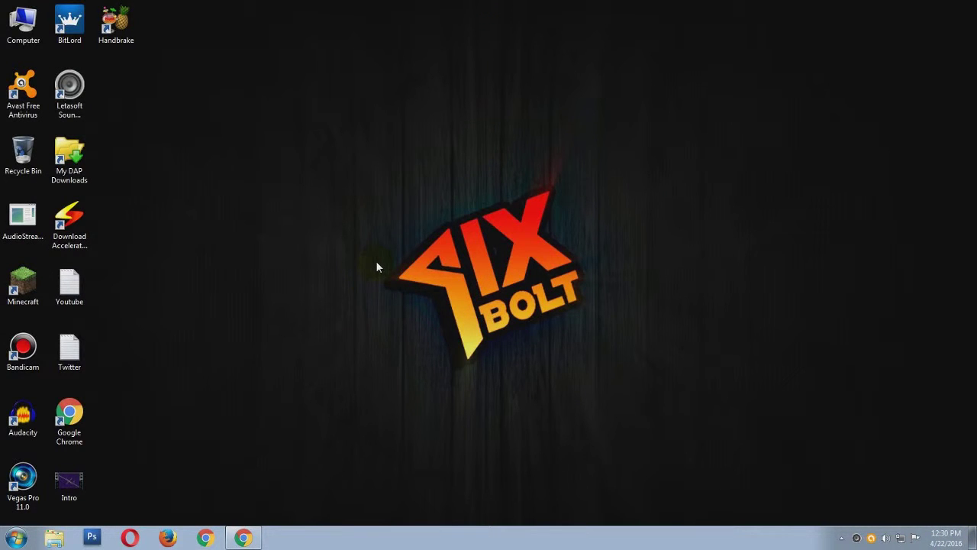
Launch HandBrake from its desktop shortcut and bring up the Source selection choices
double_click(105, 36)
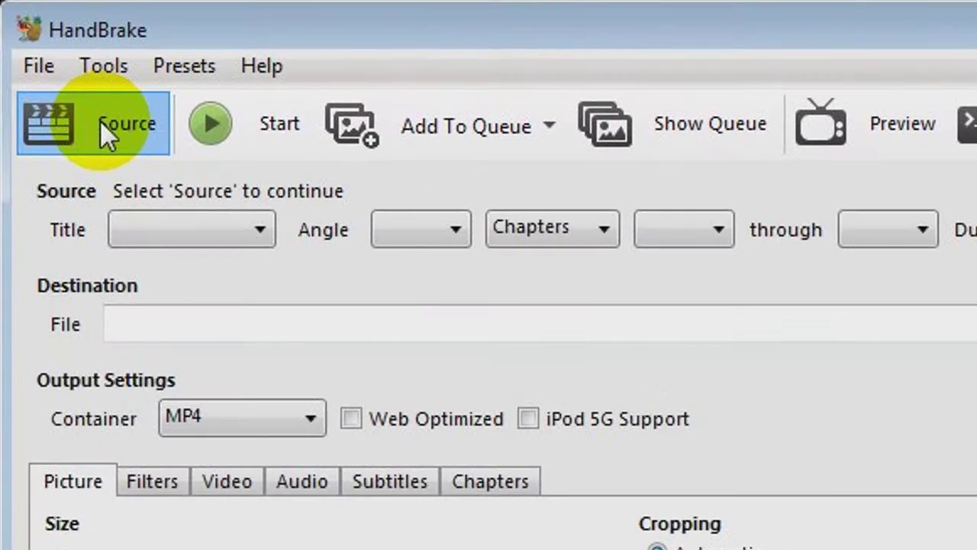
click(172, 110)
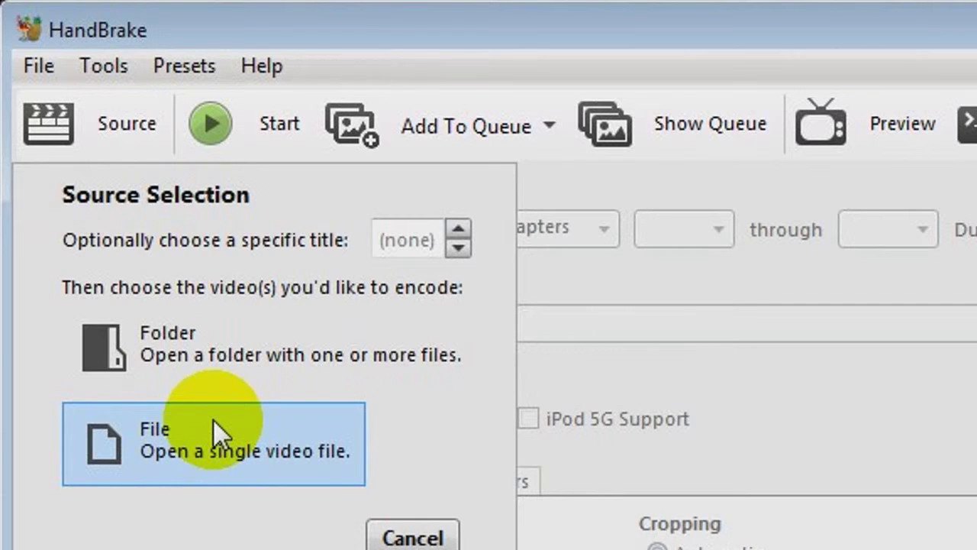
Load the Intro video from the Desktop as a single-file source
click(139, 447)
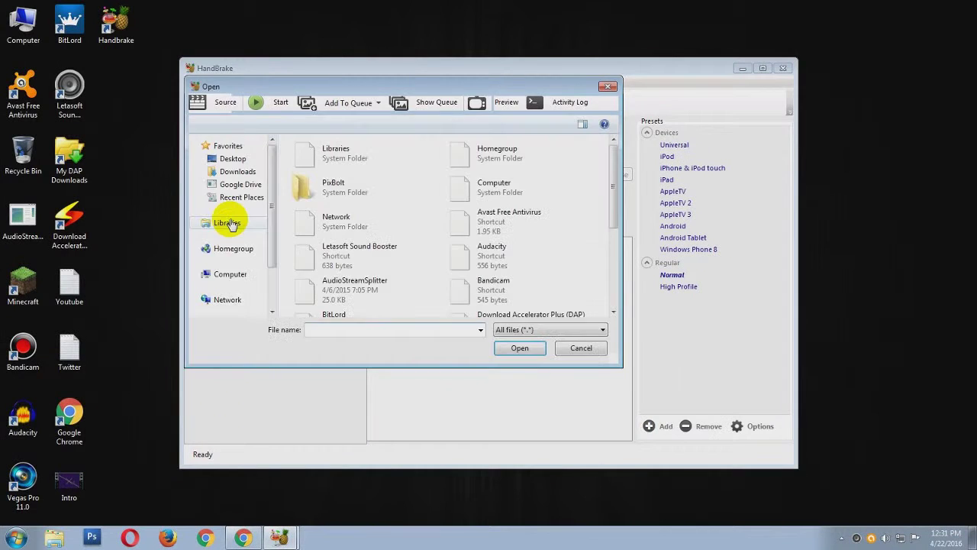
drag(616, 201, 618, 306)
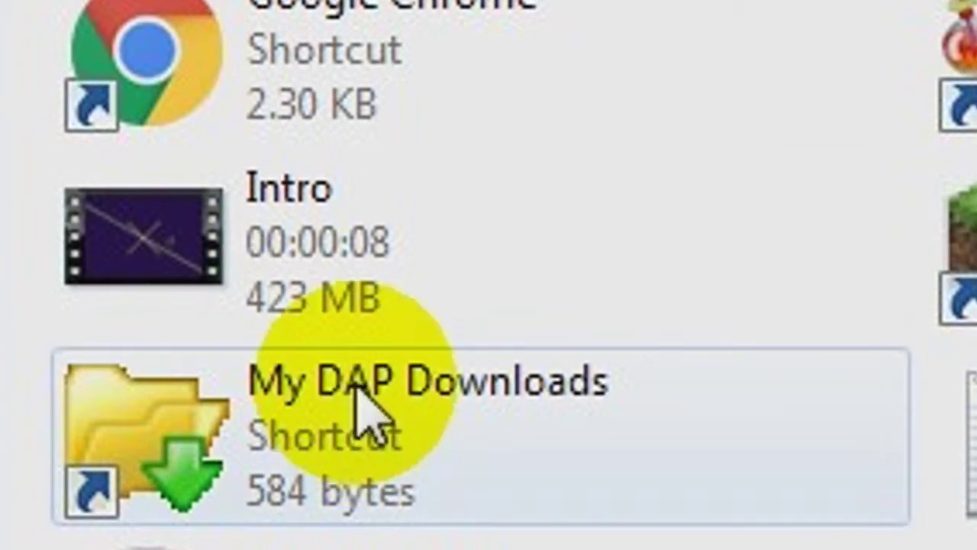
mouse_move(362, 279)
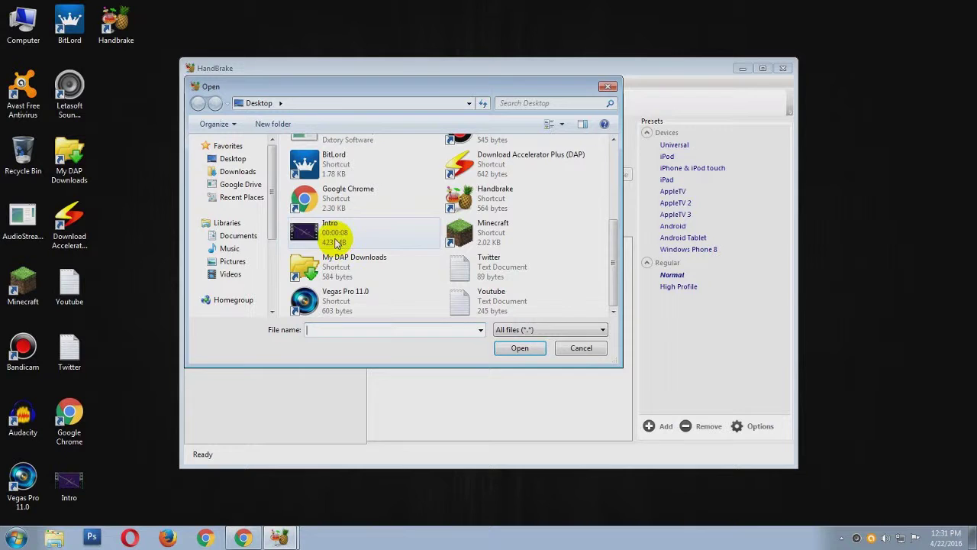
click(336, 241)
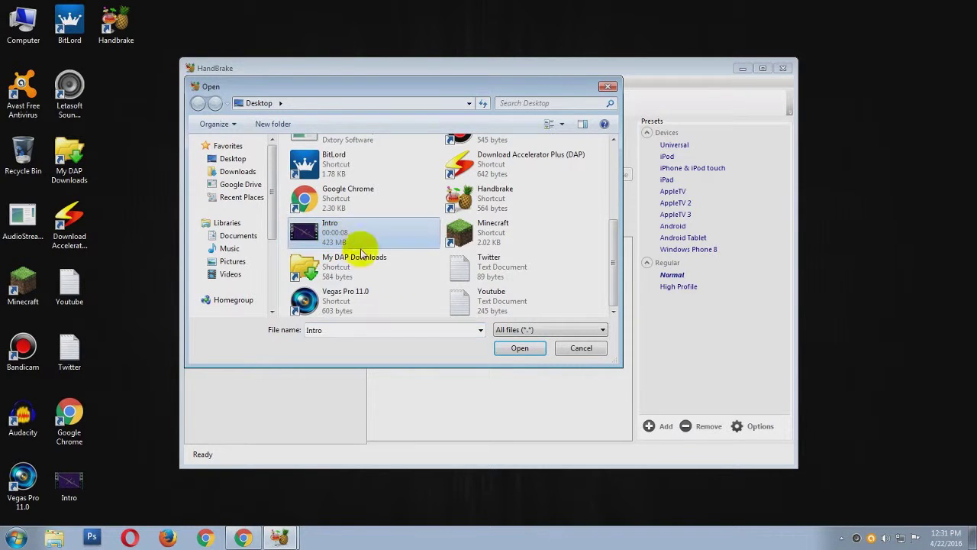
click(522, 349)
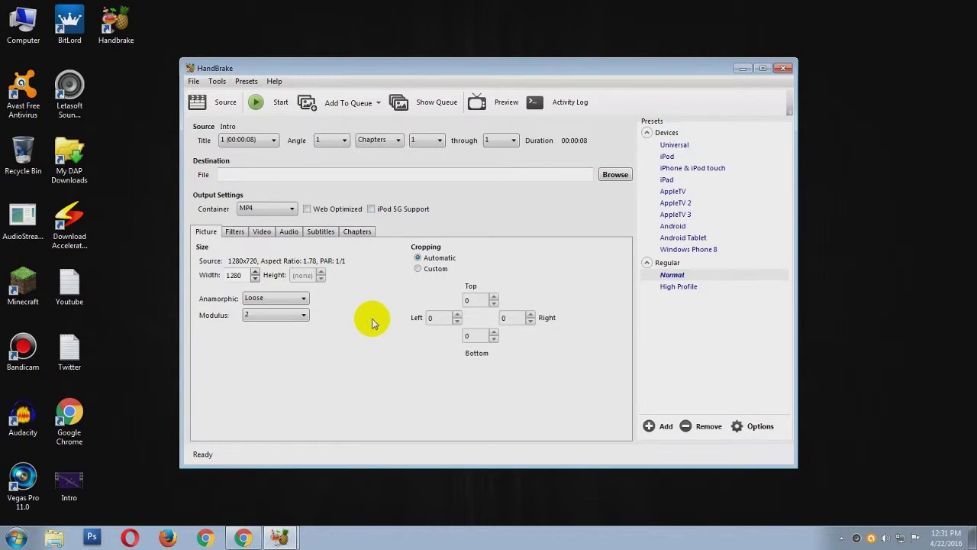
Set the output destination to 'Ripped Intro' on the Desktop
click(243, 176)
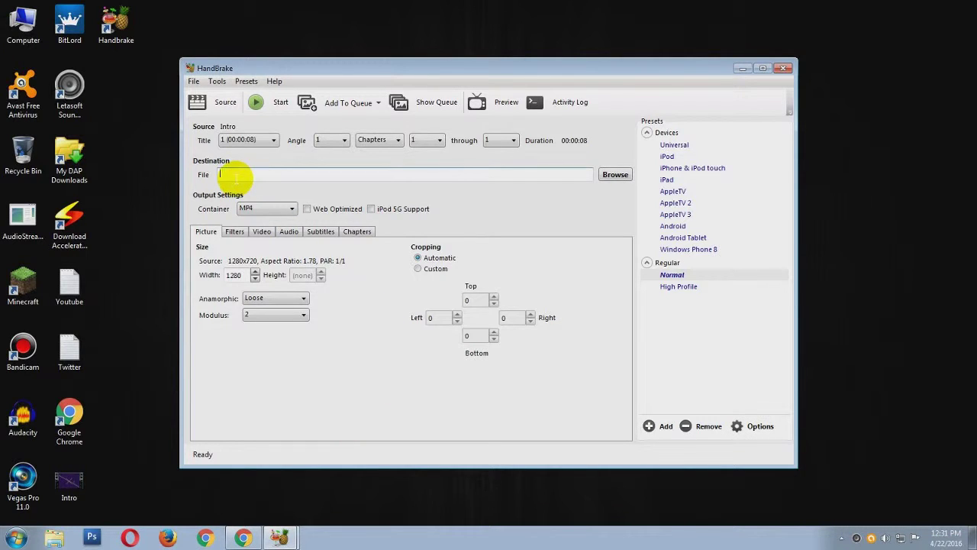
click(615, 175)
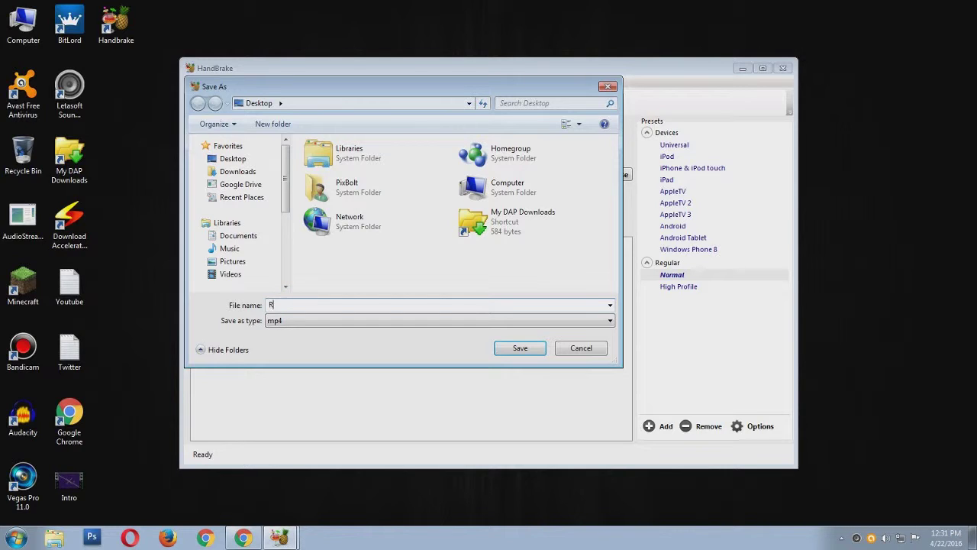
text(Ripped T)
key(BackSpace)
text(Intro)
click(513, 347)
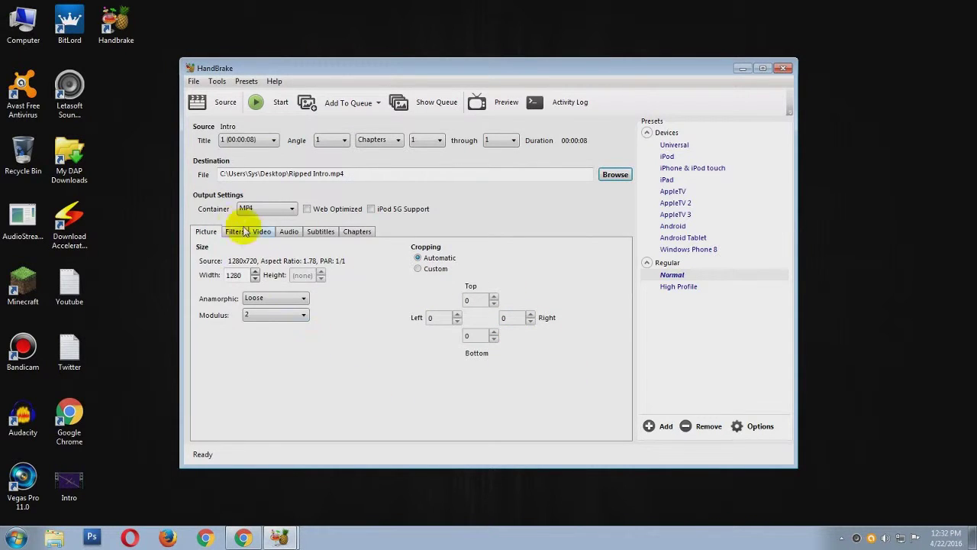
On the Video tab, keep the H.264 (x264) codec and set Framerate to 'Same as source'
click(241, 233)
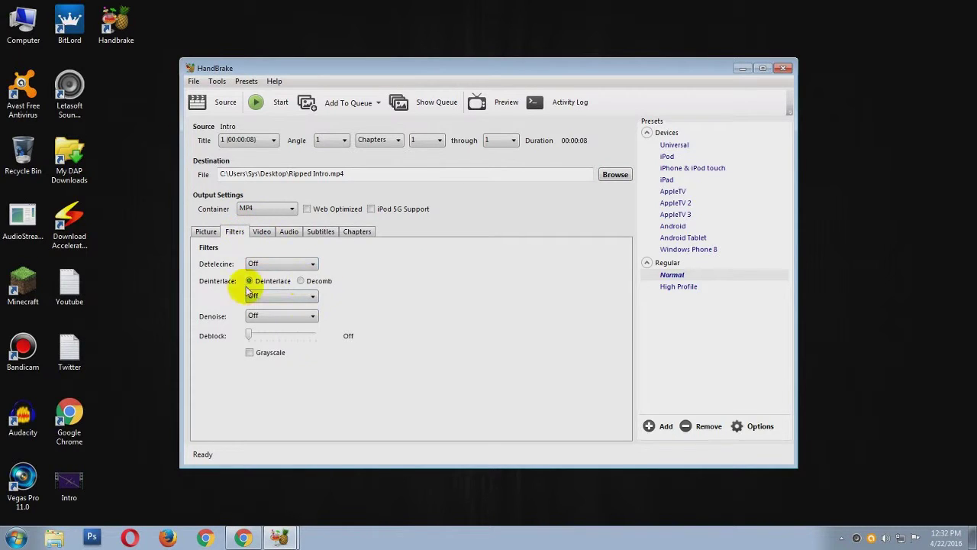
click(267, 237)
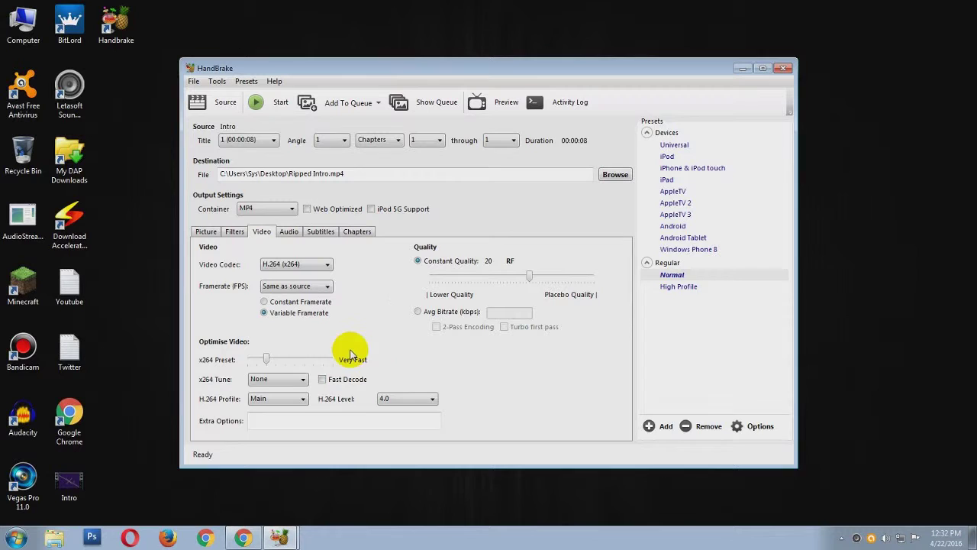
click(313, 269)
click(302, 277)
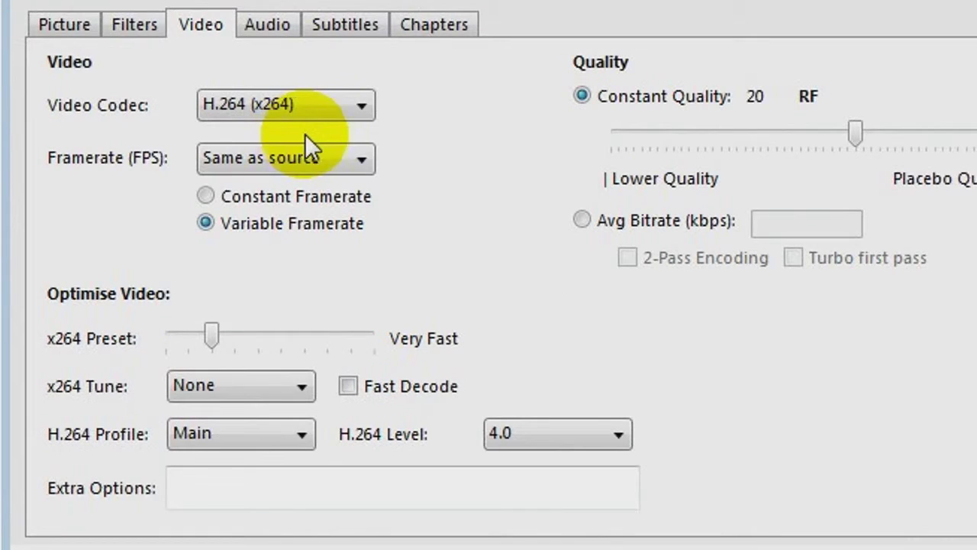
click(357, 156)
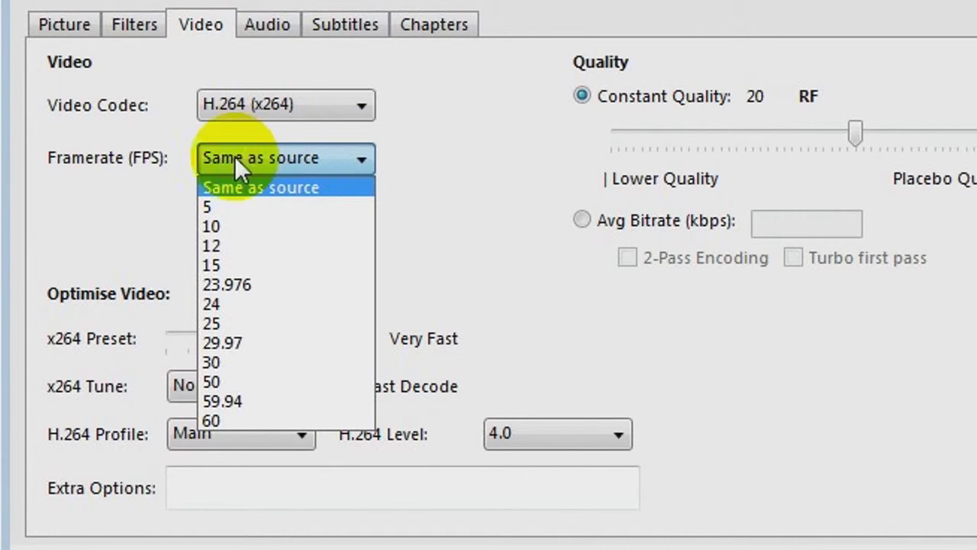
click(271, 187)
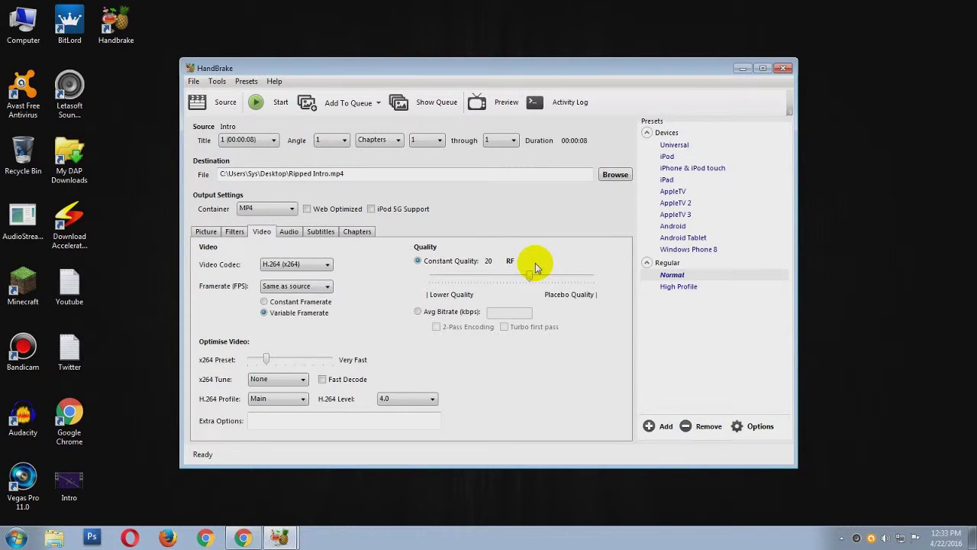
Move the Constant Quality slider from RF 20 to RF 10 for the encode
mouse_move(527, 282)
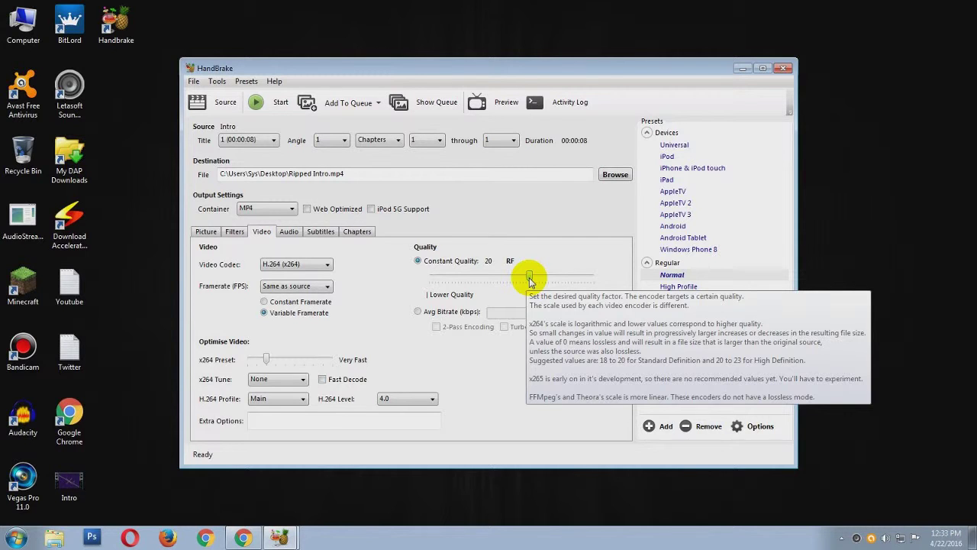
drag(532, 281, 560, 278)
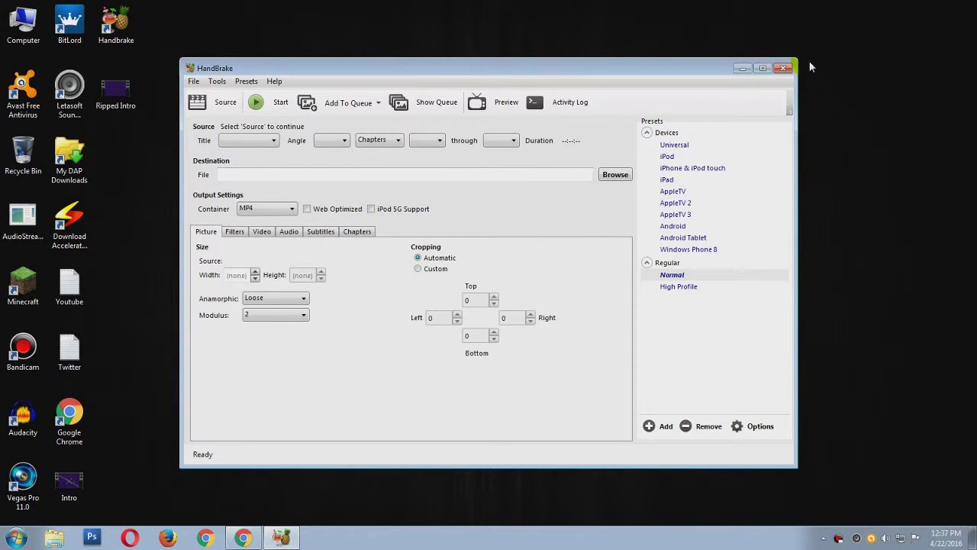
Close HandBrake and view Ripped Intro's Properties, showing its 3.99 MB size
click(784, 69)
right_click(111, 100)
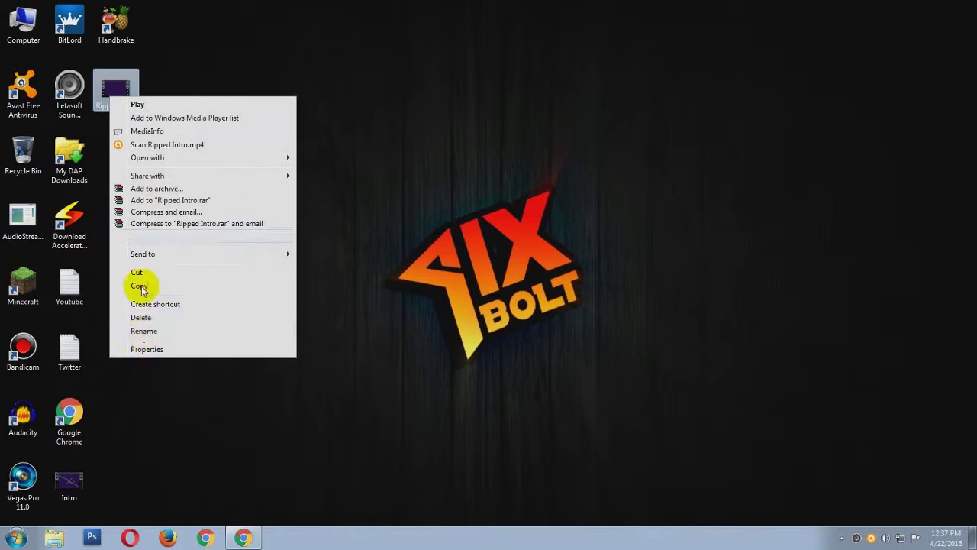
click(145, 347)
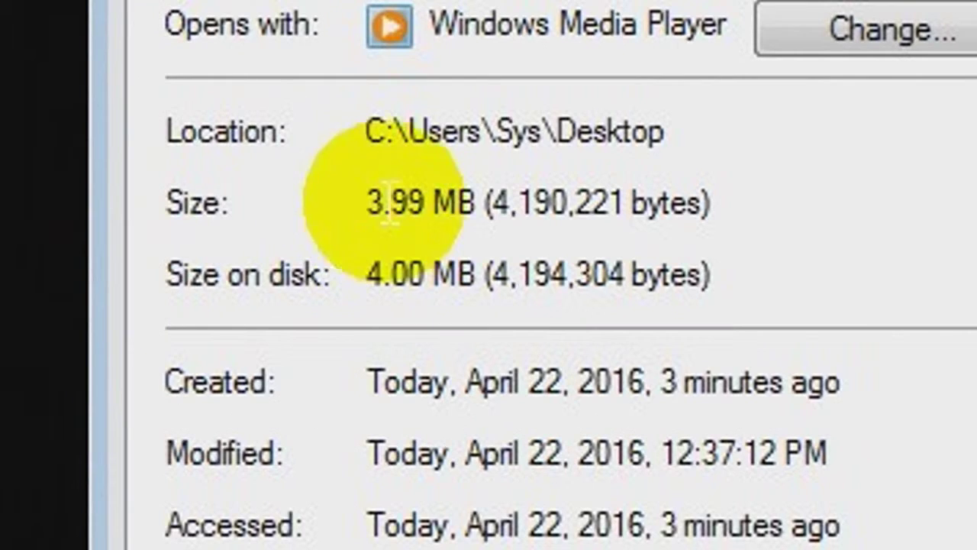
click(187, 231)
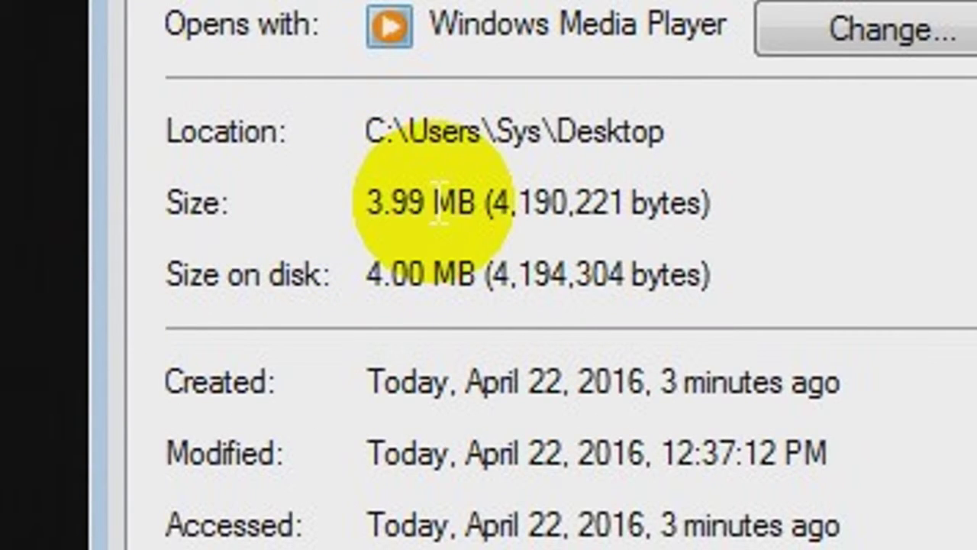
double_click(515, 202)
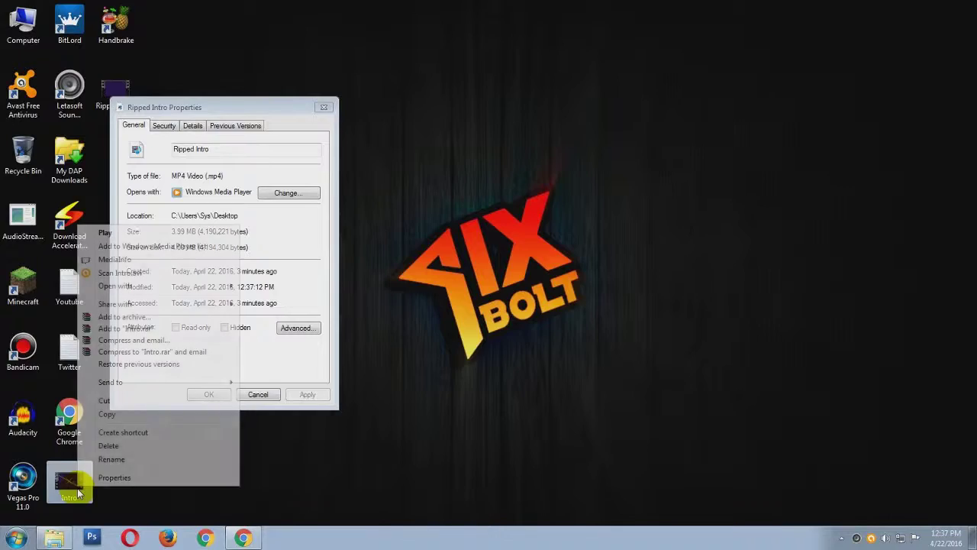
Open the original Intro's Properties, compare its 423 MB against 3.99 MB, and close Ripped Intro's Properties
click(111, 477)
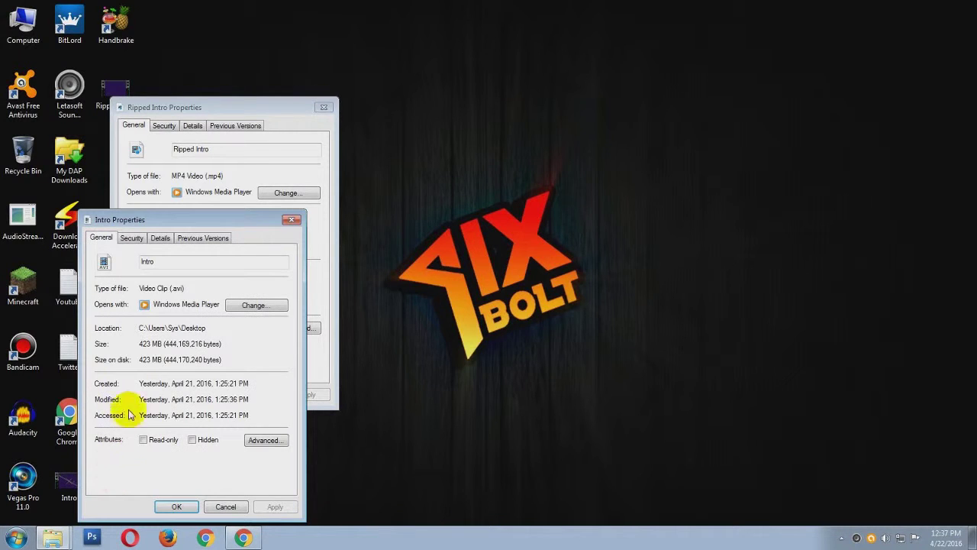
drag(140, 345, 162, 344)
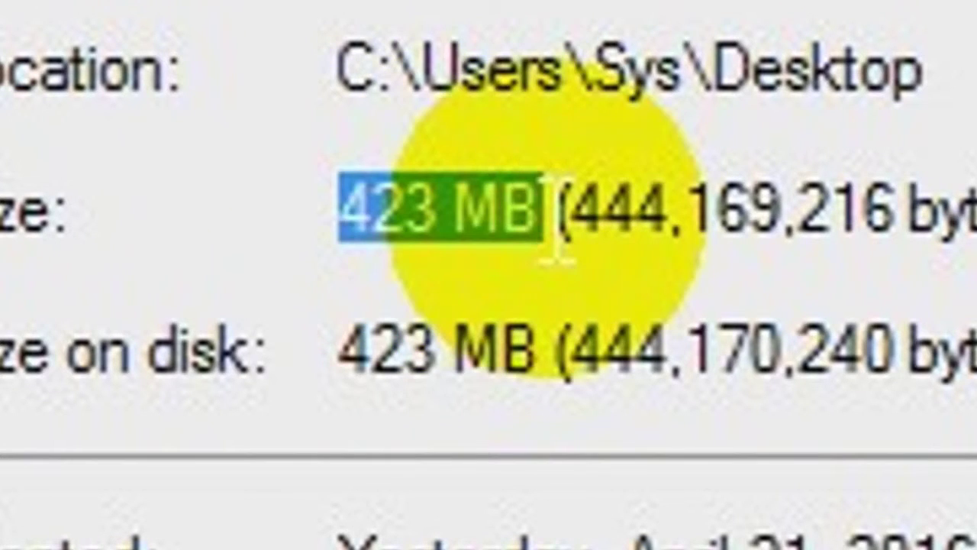
click(555, 222)
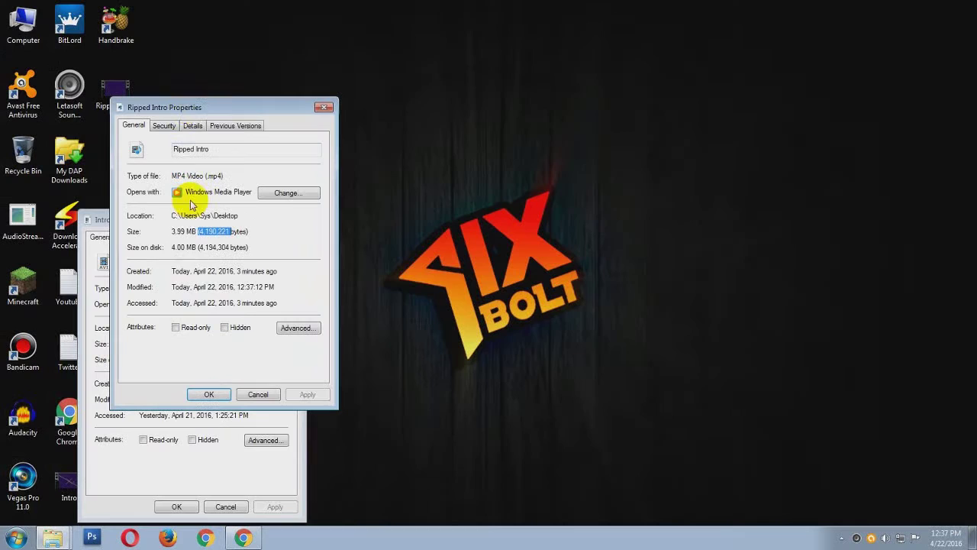
drag(172, 231, 192, 231)
drag(331, 233, 321, 233)
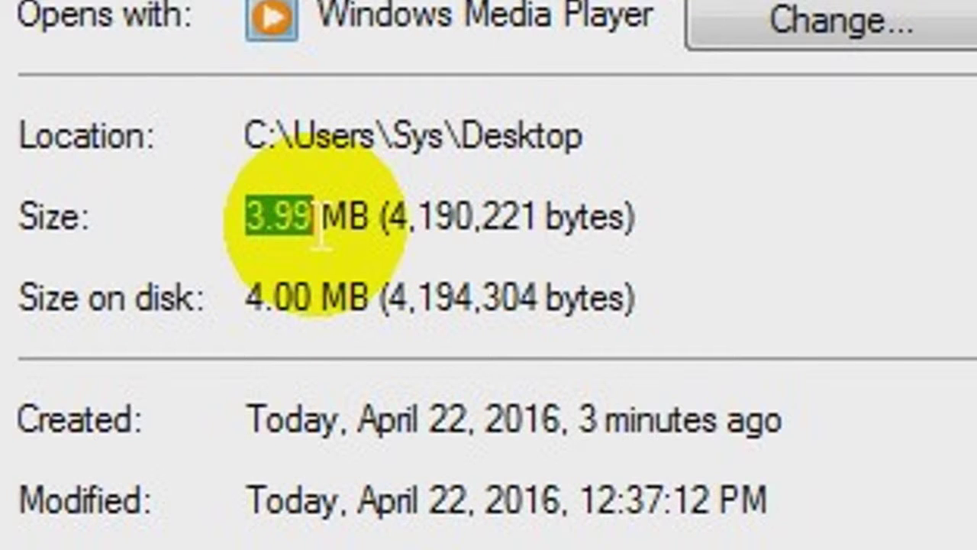
click(279, 233)
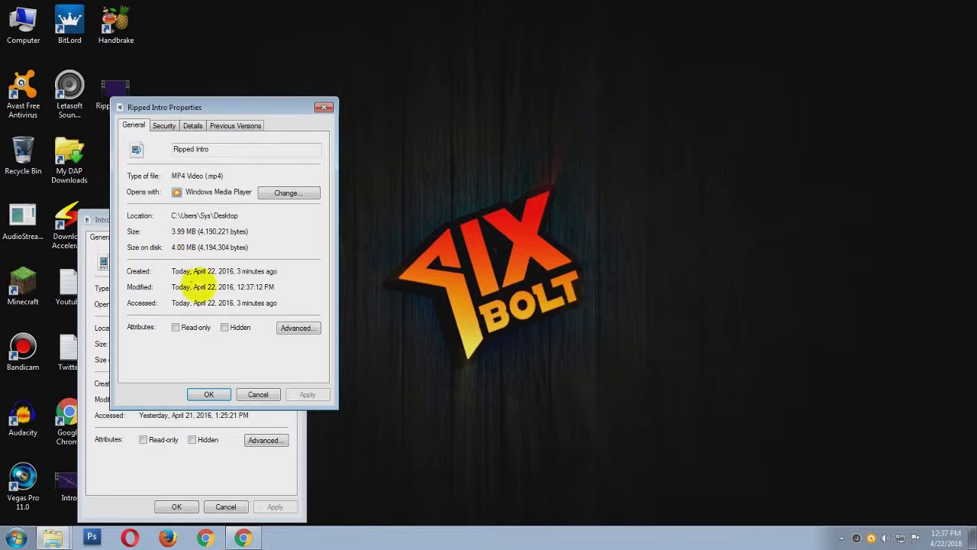
click(221, 393)
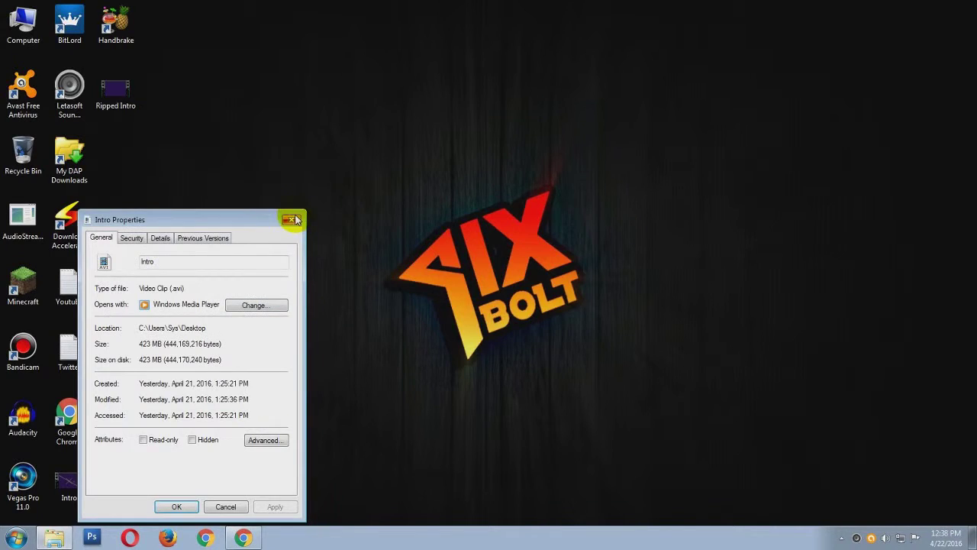